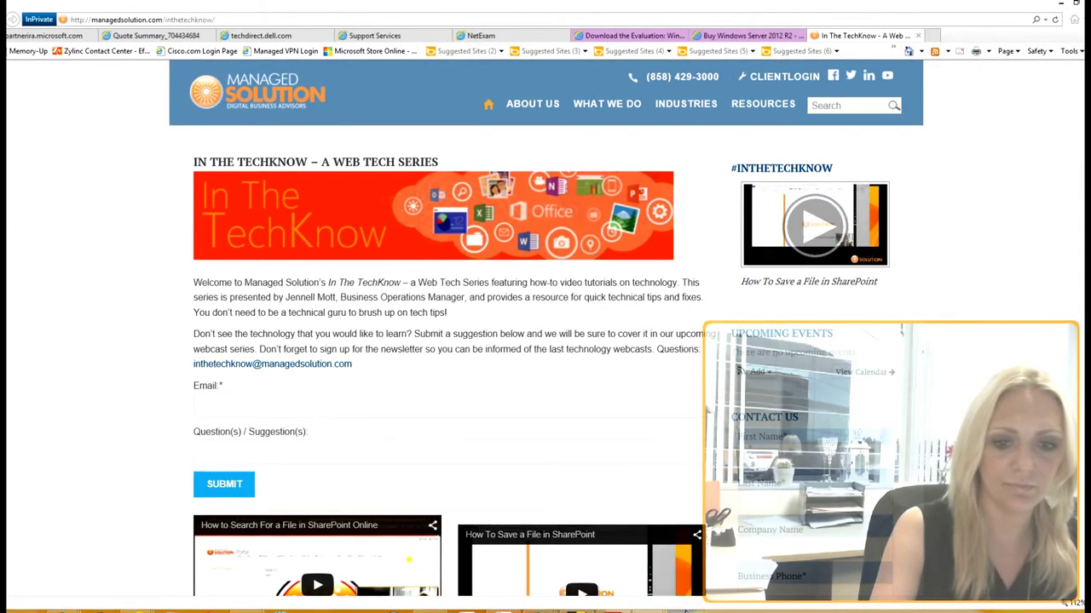
# Step: Bring the service order form forward and open Save As from File > Info
pyautogui.click(686, 608)
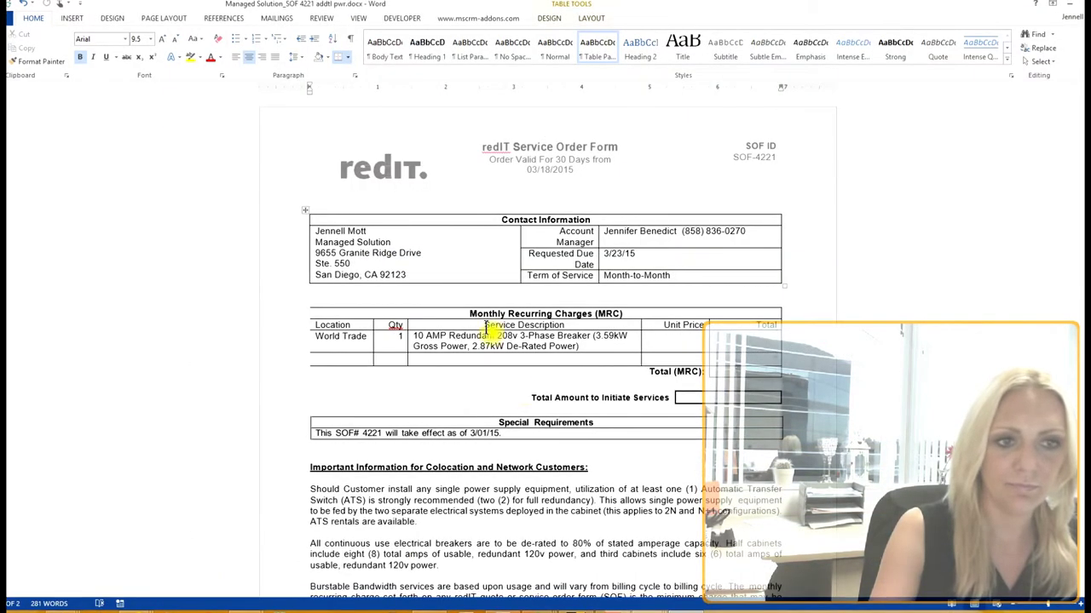
pyautogui.click(387, 149)
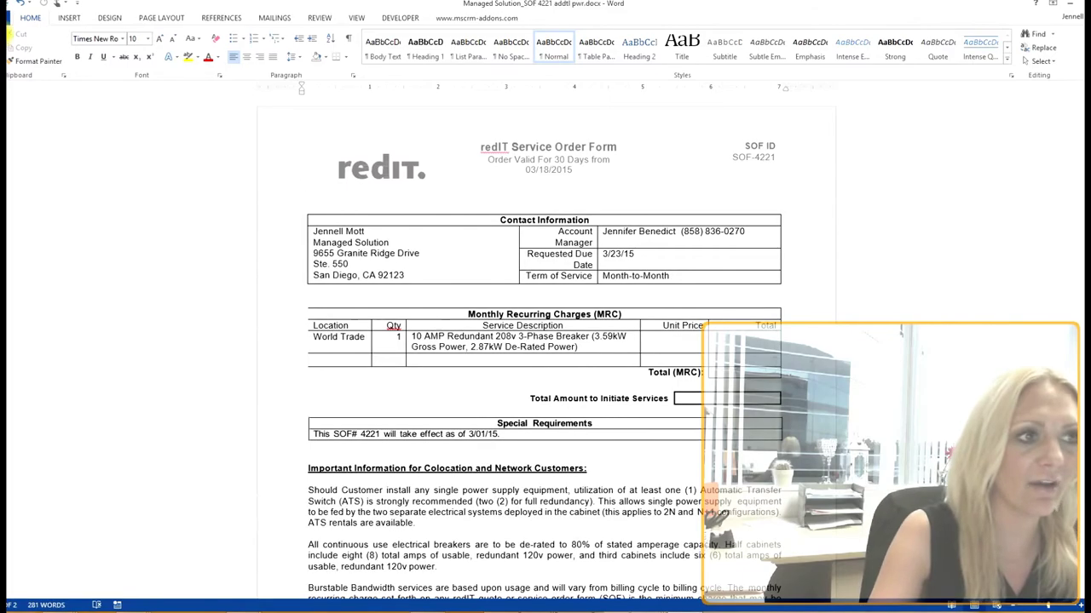
pyautogui.click(9, 17)
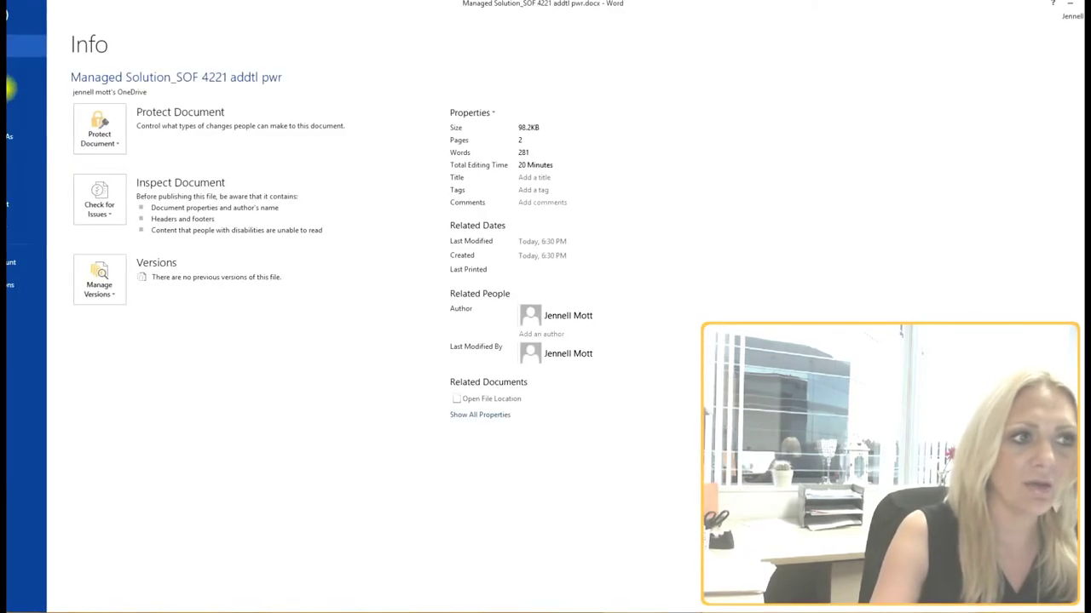
pyautogui.click(11, 142)
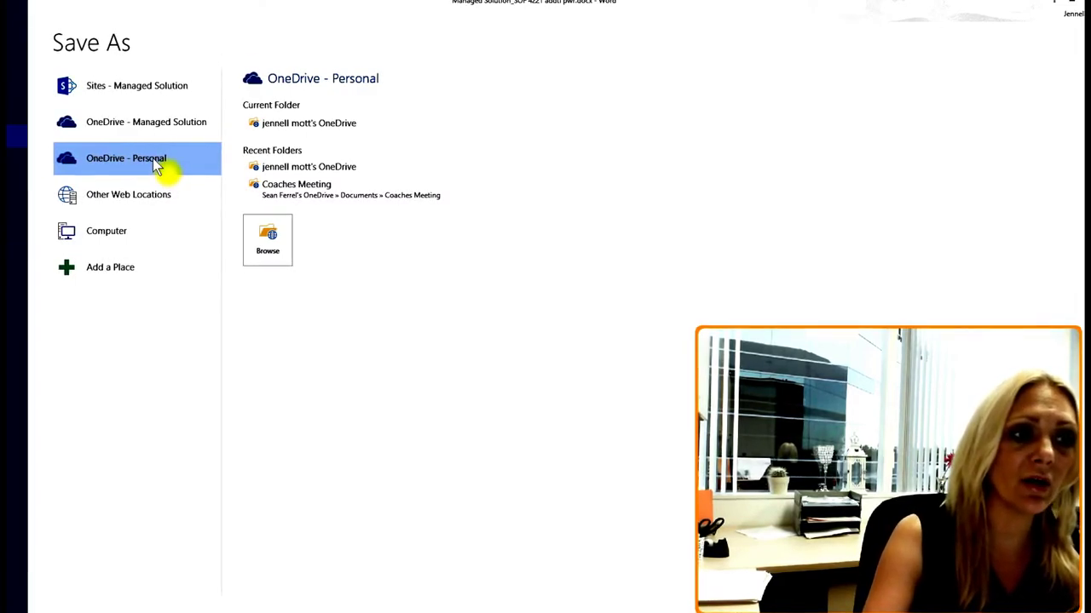
# Step: Save the form into Sites - Managed Solution > Demo on SharePoint
pyautogui.click(158, 94)
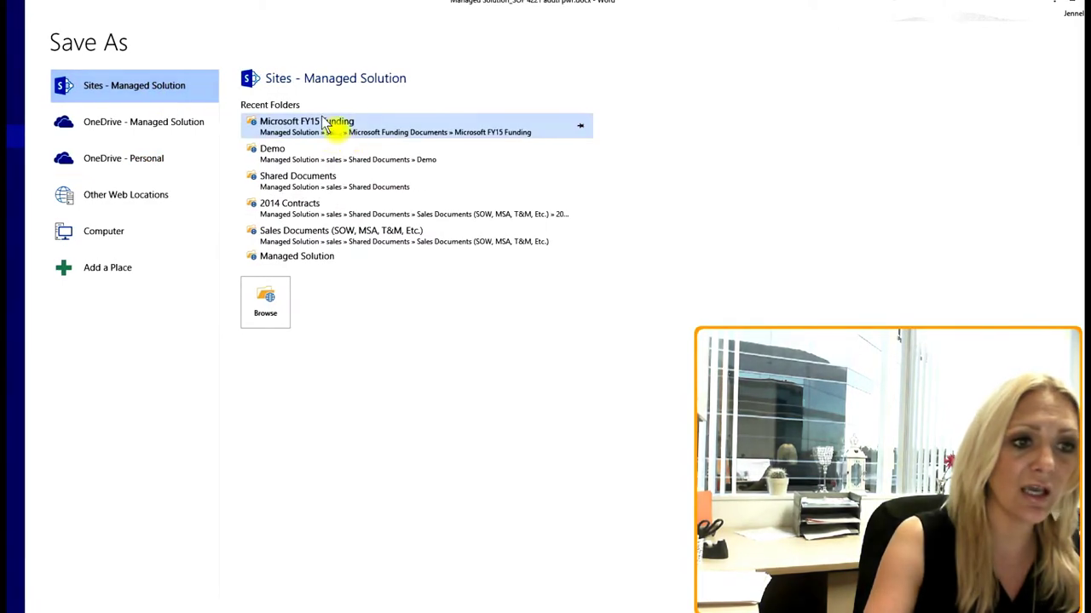
pyautogui.click(298, 155)
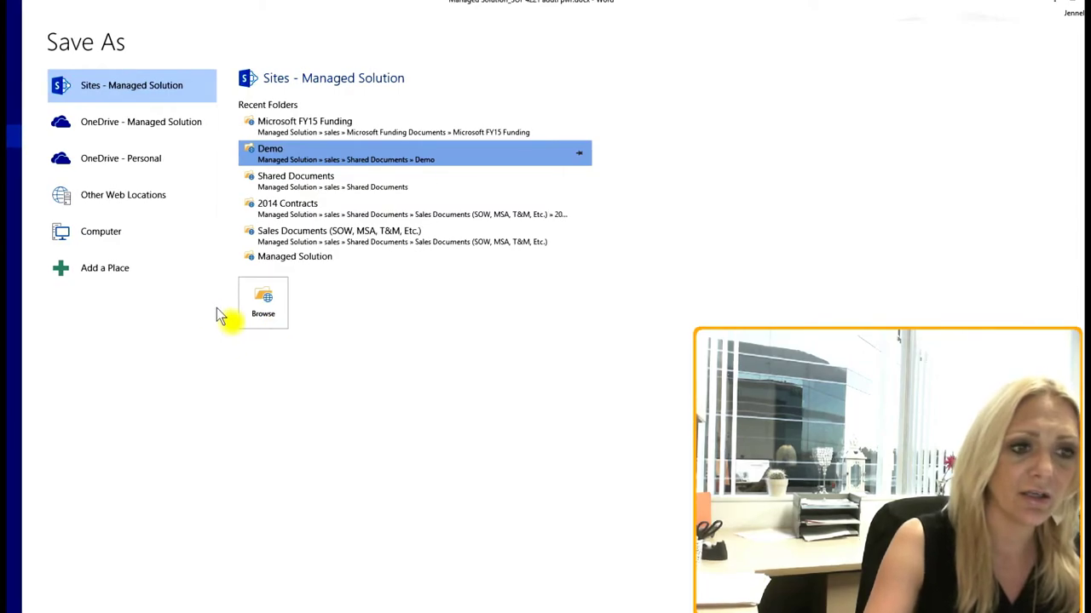
pyautogui.click(109, 94)
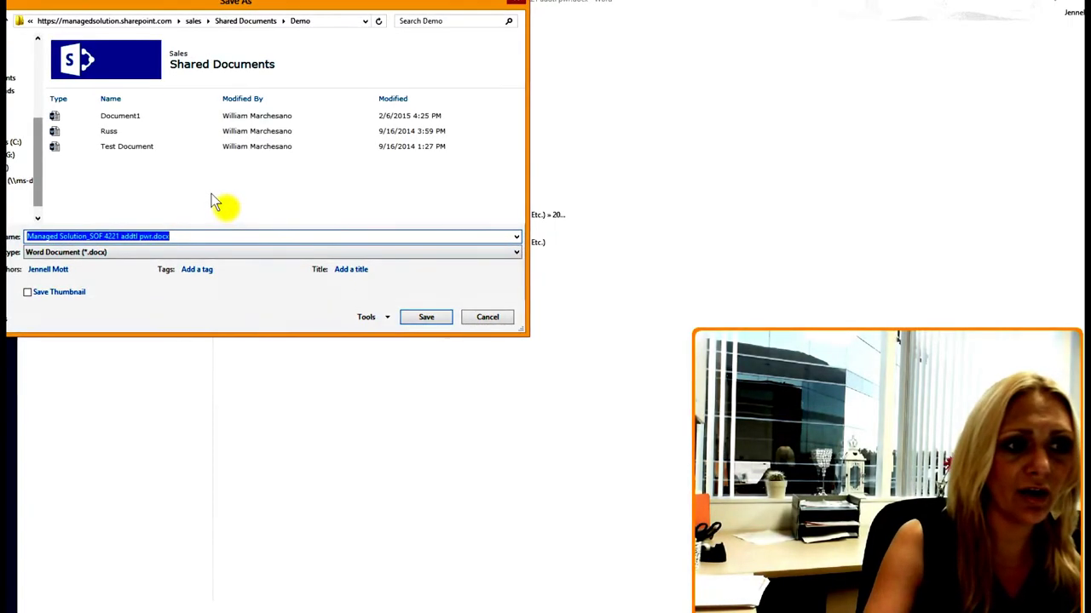
pyautogui.click(426, 321)
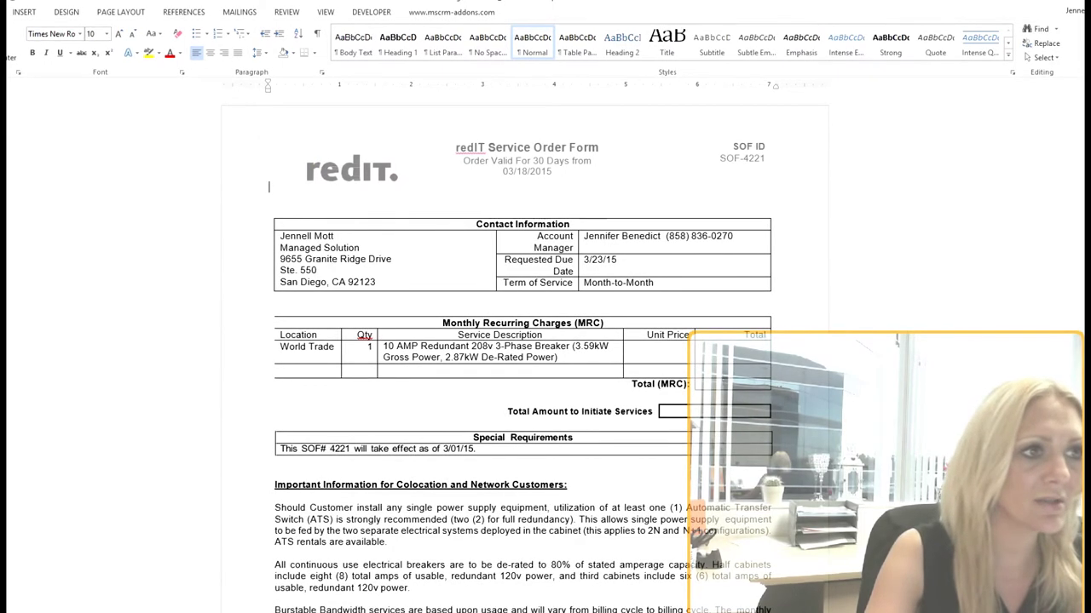
pyautogui.hotkey('alt', 'f')
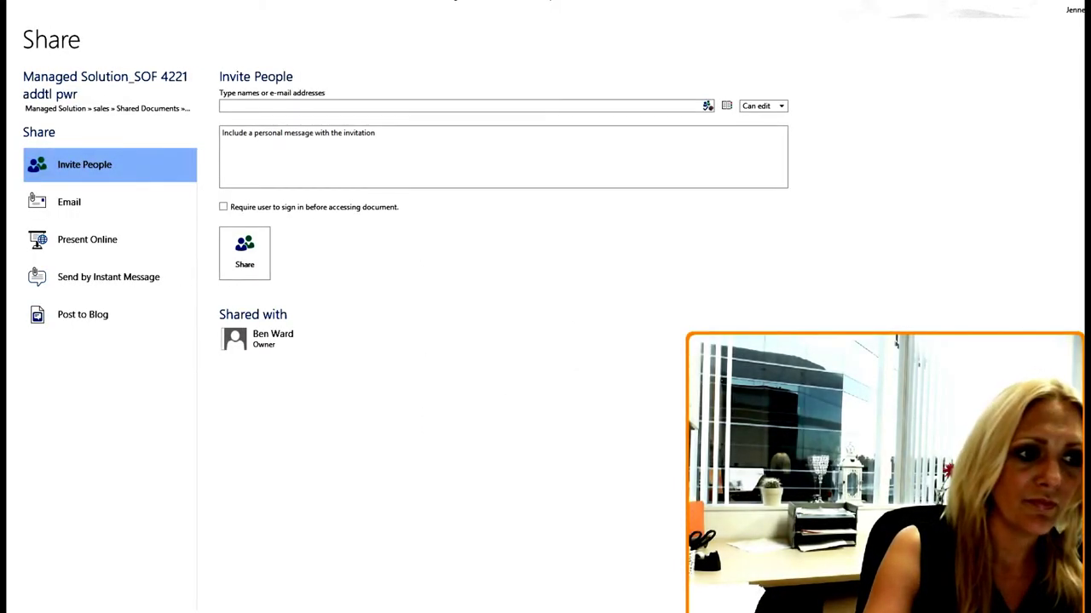
pyautogui.click(220, 104)
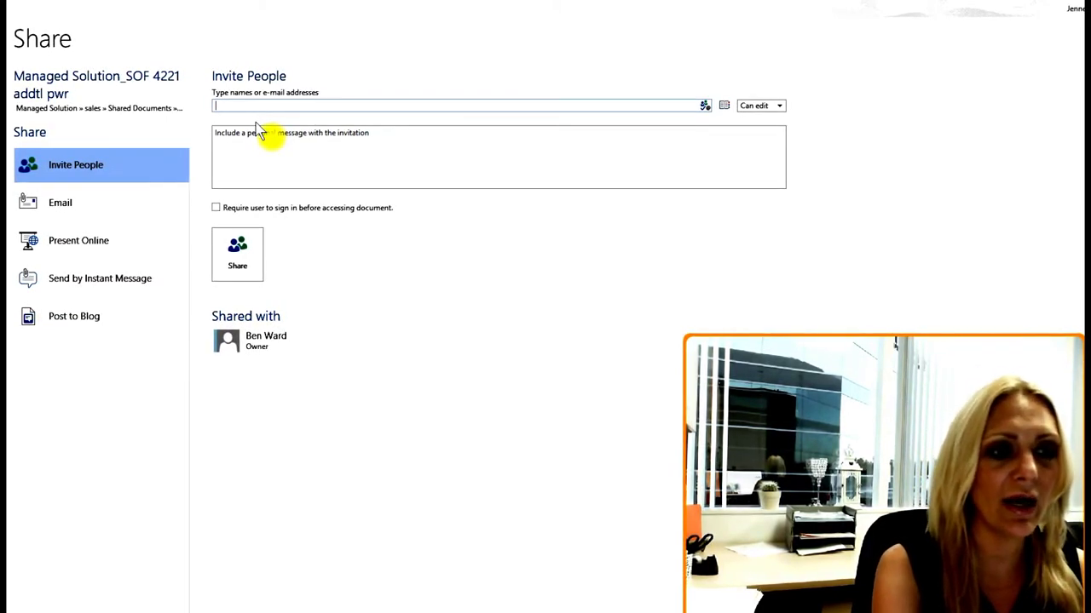
pyautogui.write('se')
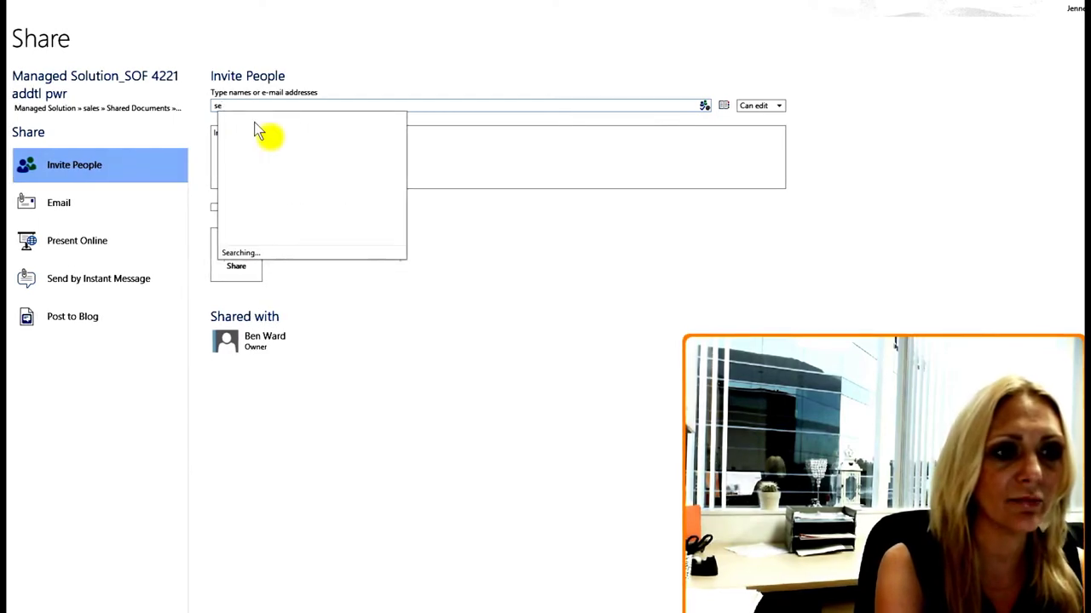
pyautogui.write('an ')
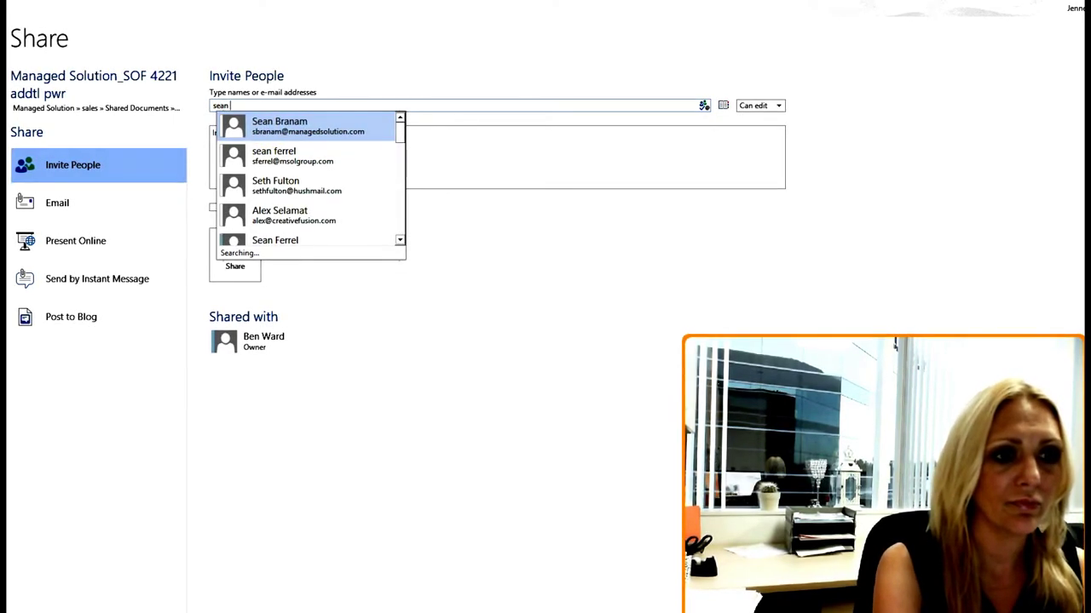
pyautogui.write('f')
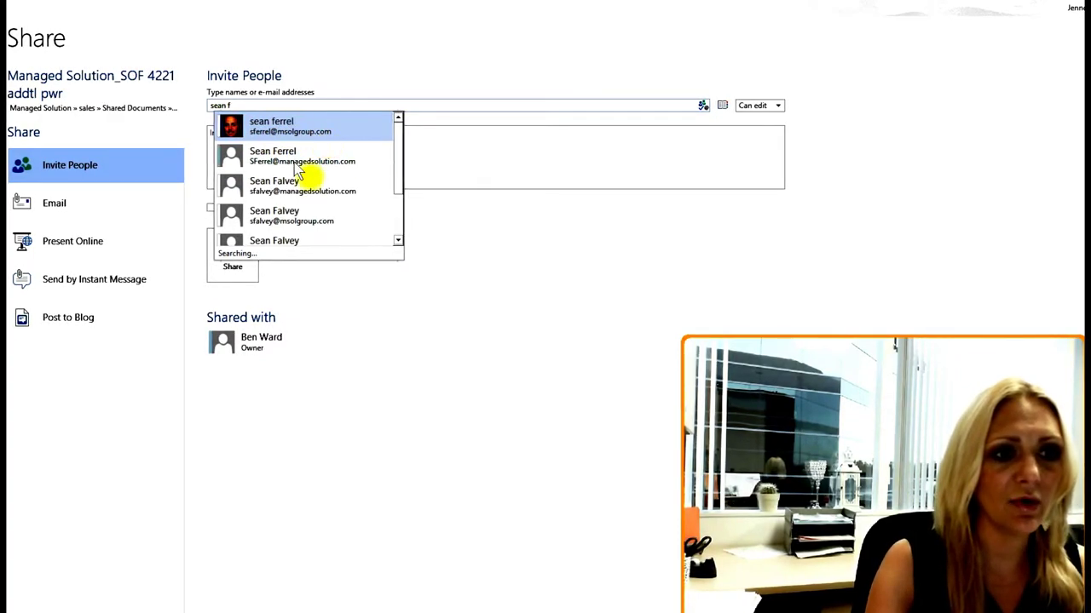
pyautogui.click(296, 161)
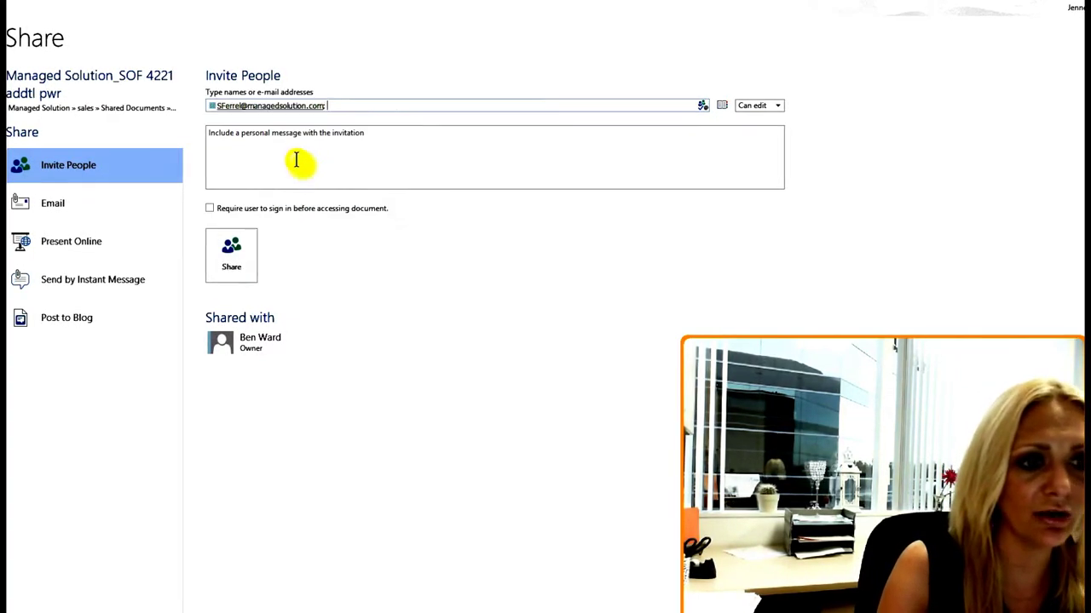
# Step: Add the note 'Document demo-for in the techknow' and send the invitation
pyautogui.click(278, 152)
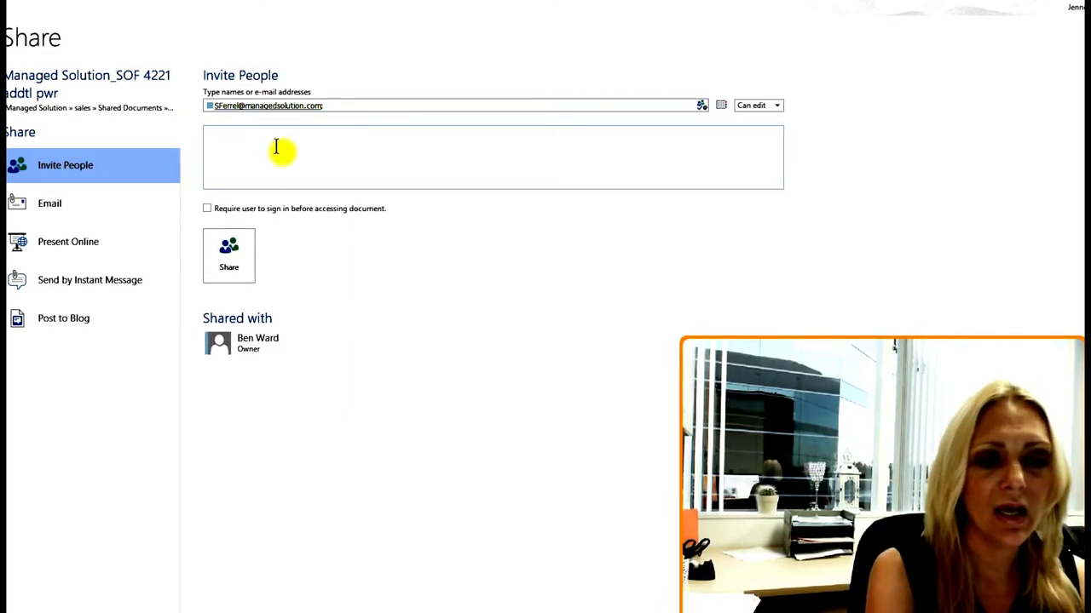
pyautogui.write('Docu')
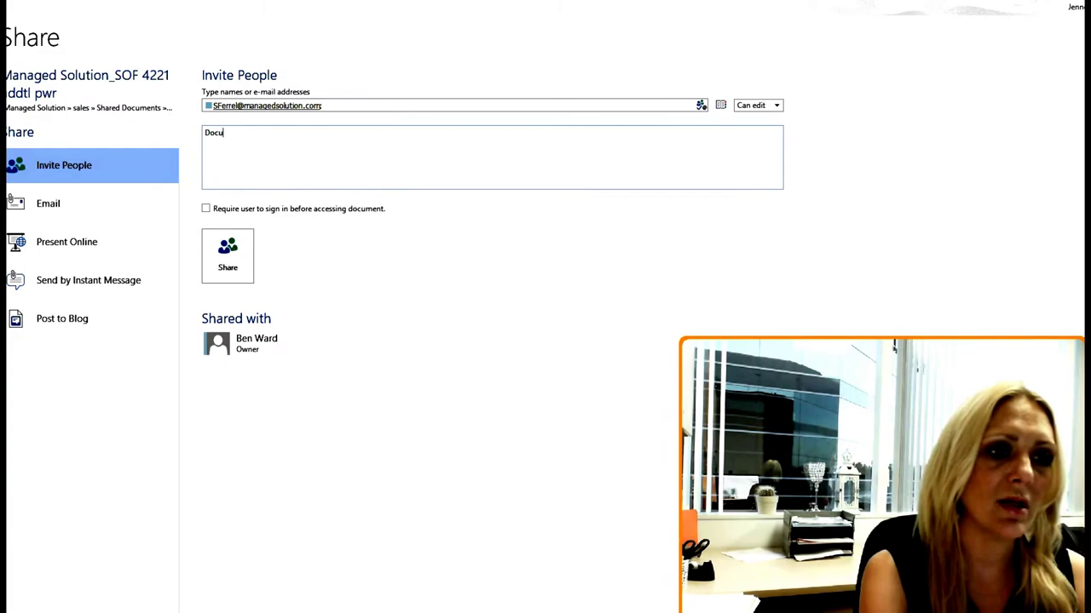
pyautogui.write('ment demo-for in the techknow')
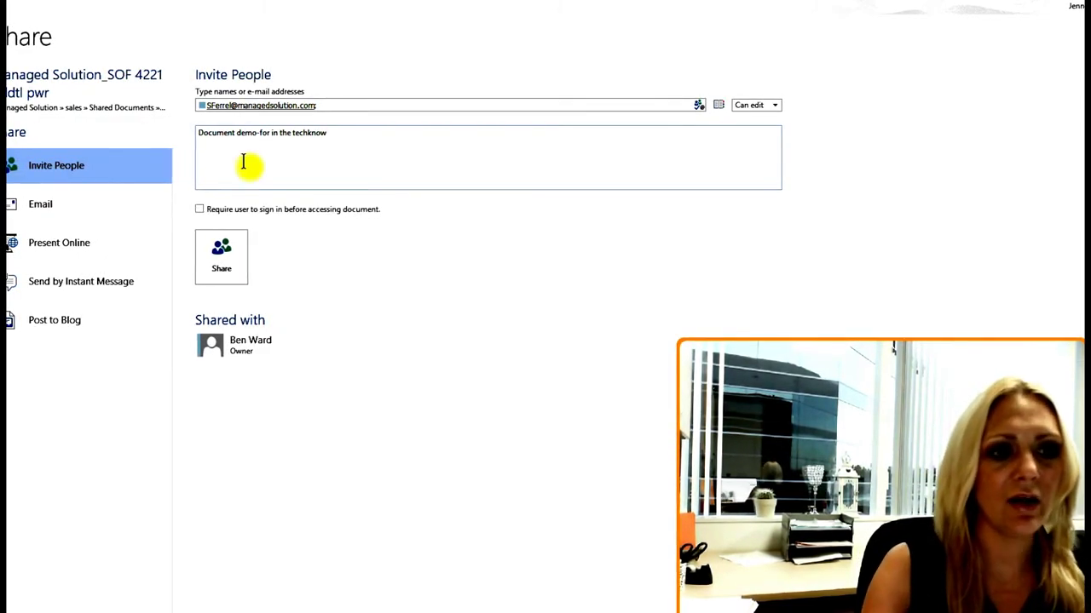
pyautogui.click(221, 254)
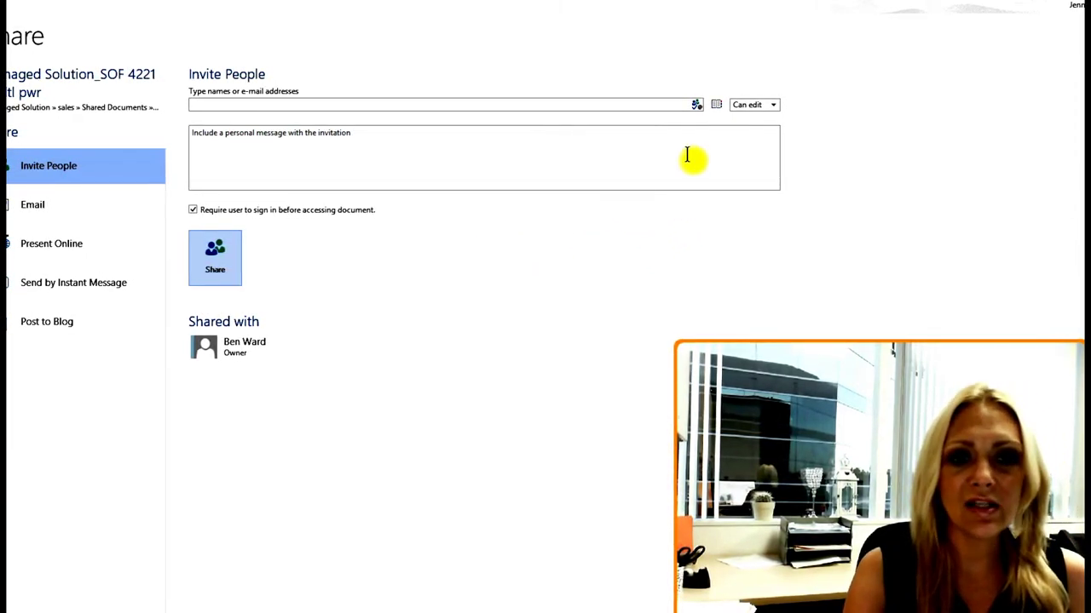
# Step: Show the Can edit / Can view permission choices for invitees
pyautogui.click(771, 108)
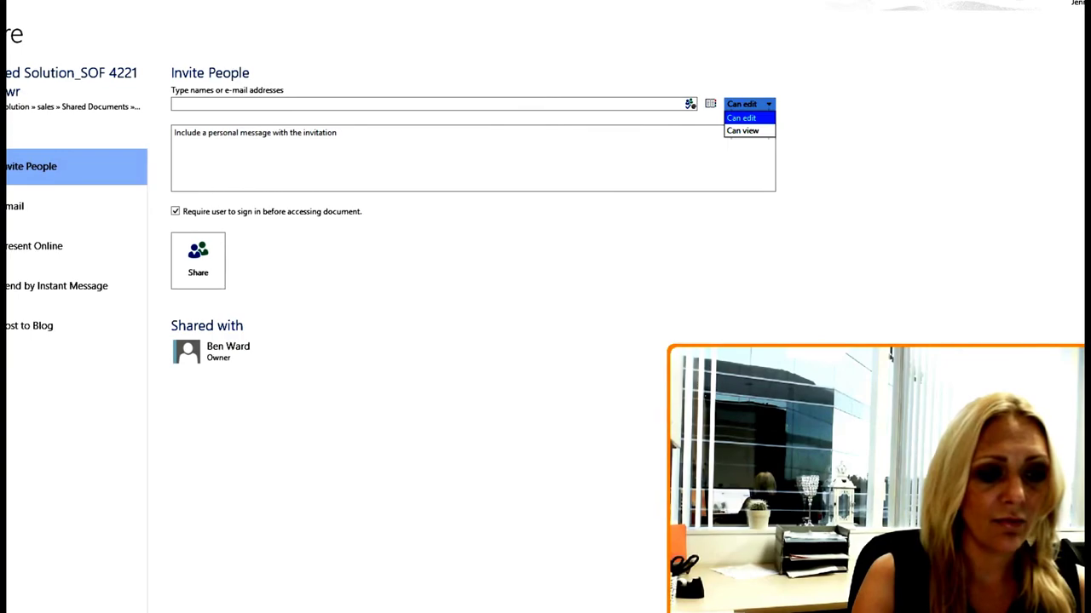
# Step: Show the taskbar list of open Internet Explorer windows
pyautogui.rightClick(111, 612)
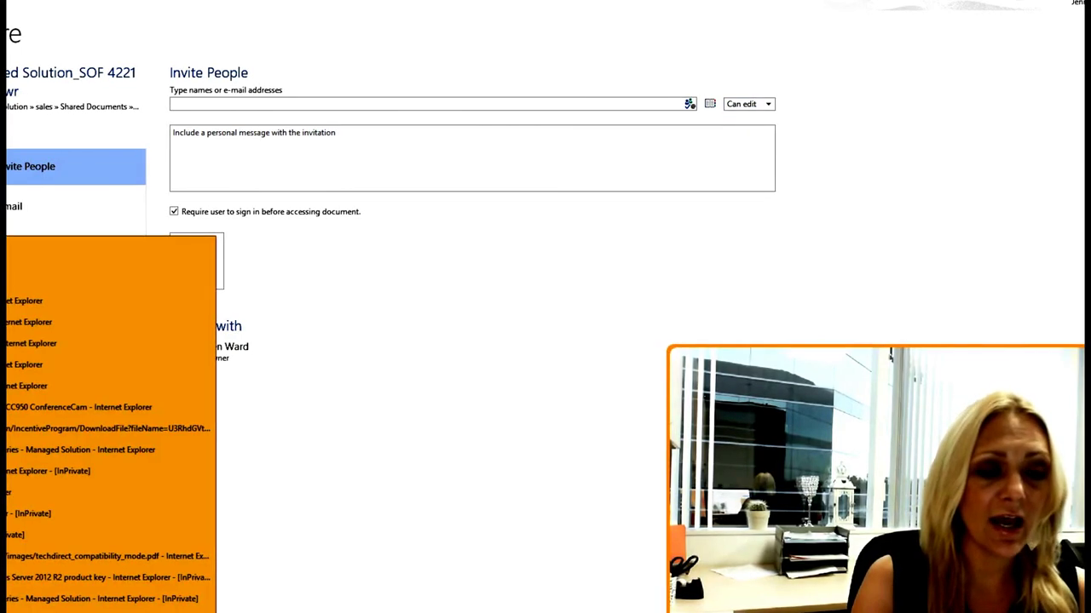